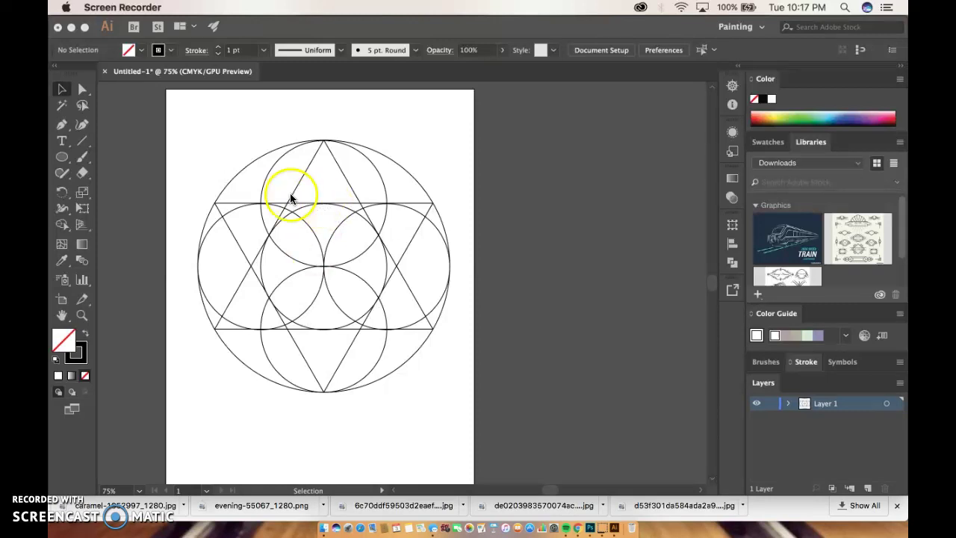
# Step: Bring the Illustrator window with the finished circles-and-star example to the front
pyautogui.click(250, 34)
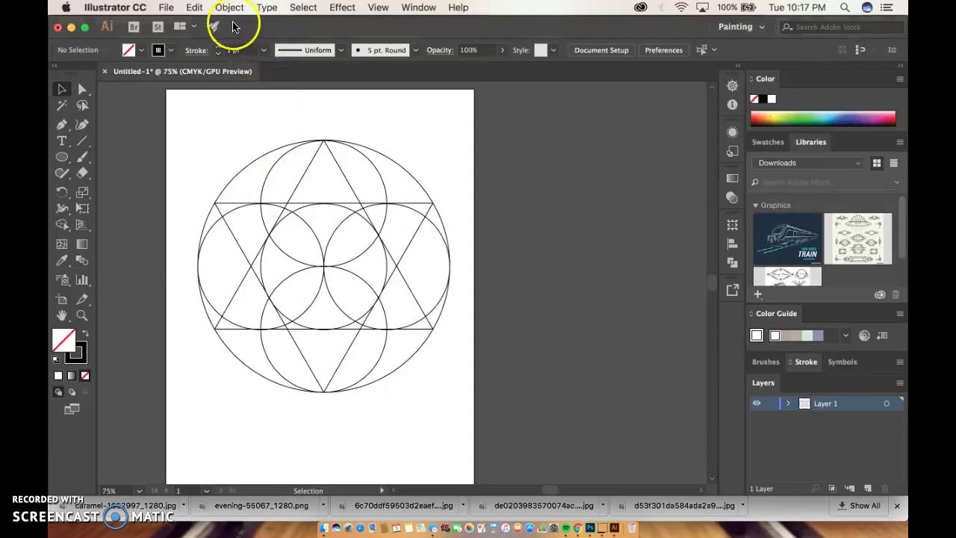
# Step: Create a new portrait Letter document, 612 × 792 pt, from the Print presets
pyautogui.click(169, 7)
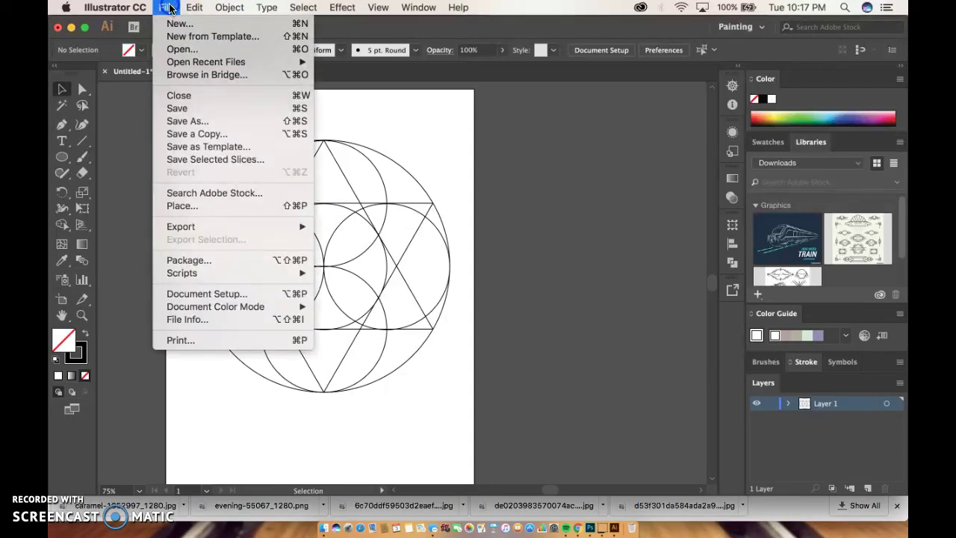
pyautogui.click(174, 26)
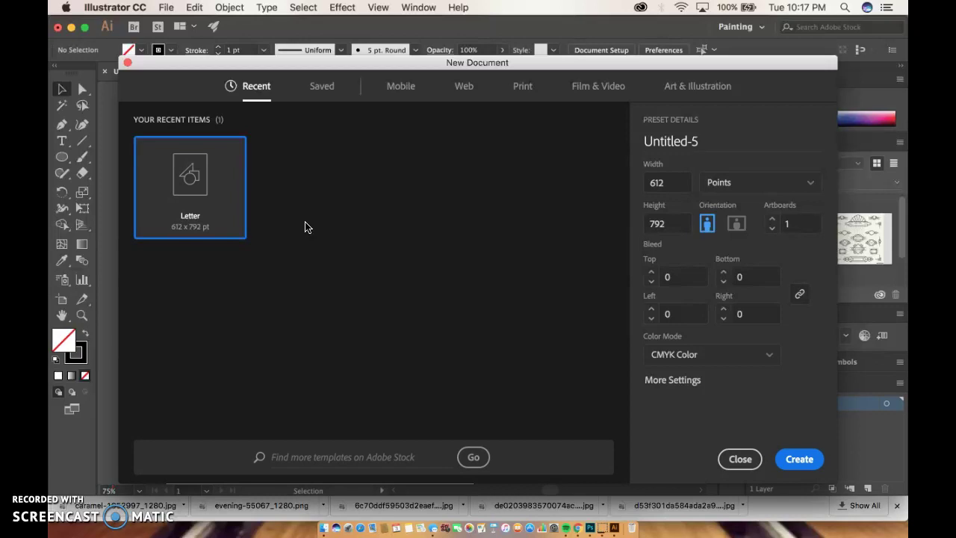
pyautogui.click(523, 87)
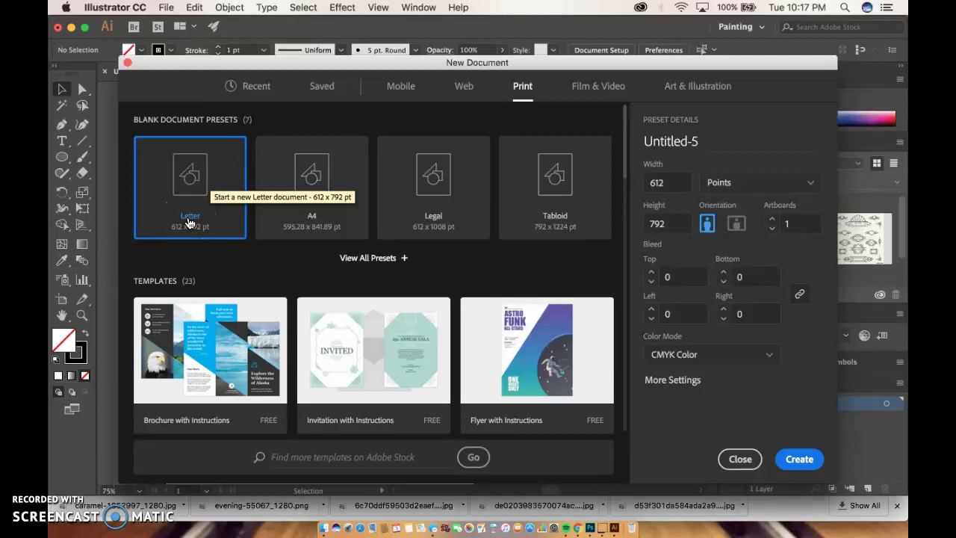
pyautogui.click(191, 221)
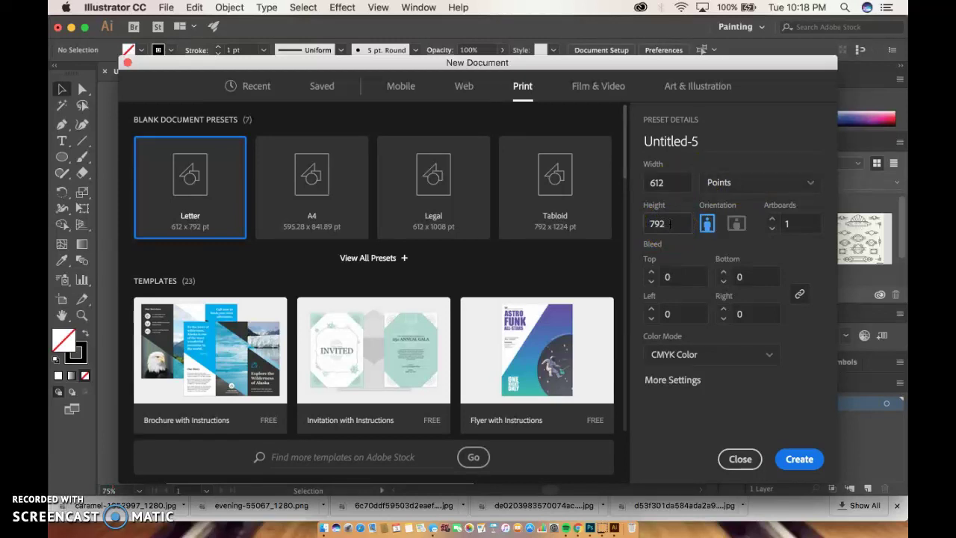
pyautogui.click(686, 228)
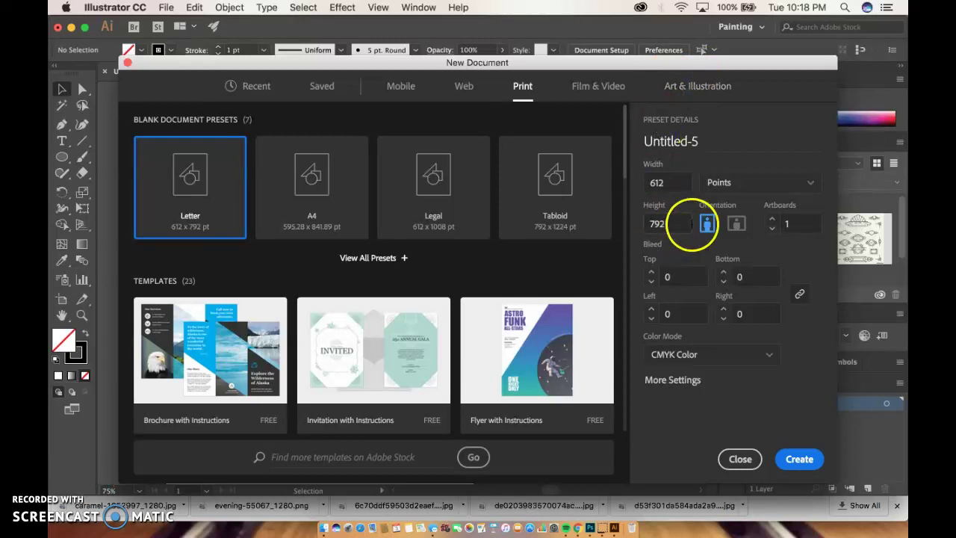
pyautogui.click(798, 458)
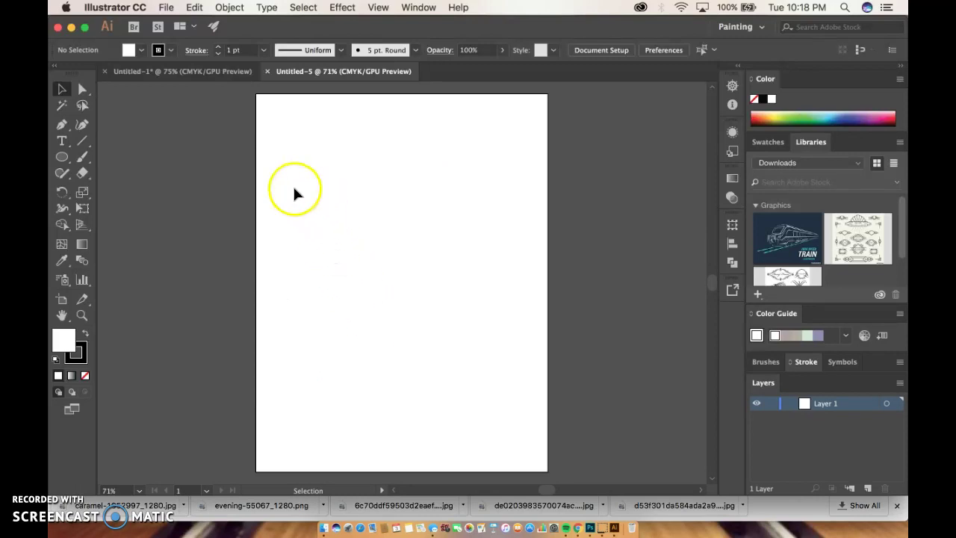
# Step: Select the Selection tool, then reveal the shape tool flyout to reach the Ellipse Tool
pyautogui.click(62, 90)
pyautogui.click(62, 90)
pyautogui.click(62, 90)
pyautogui.click(67, 99)
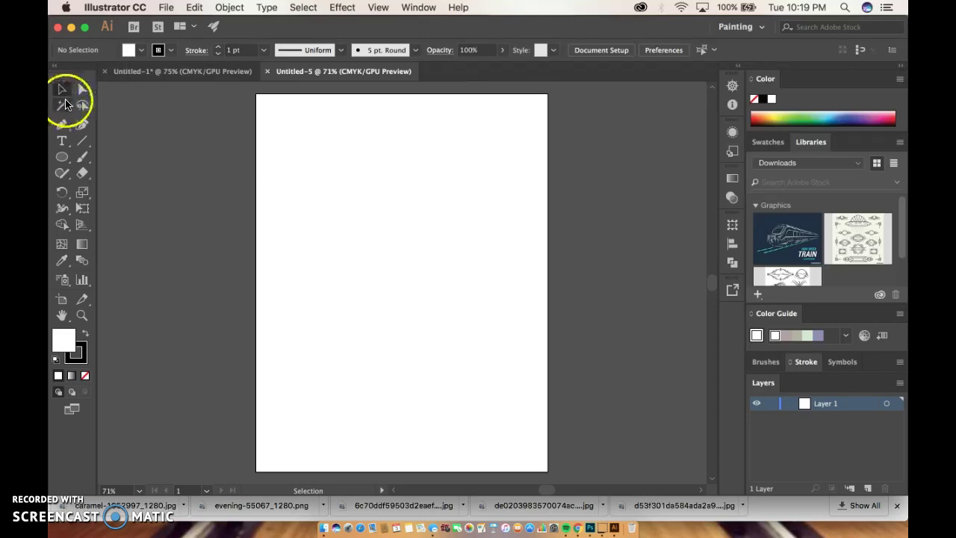
pyautogui.click(63, 90)
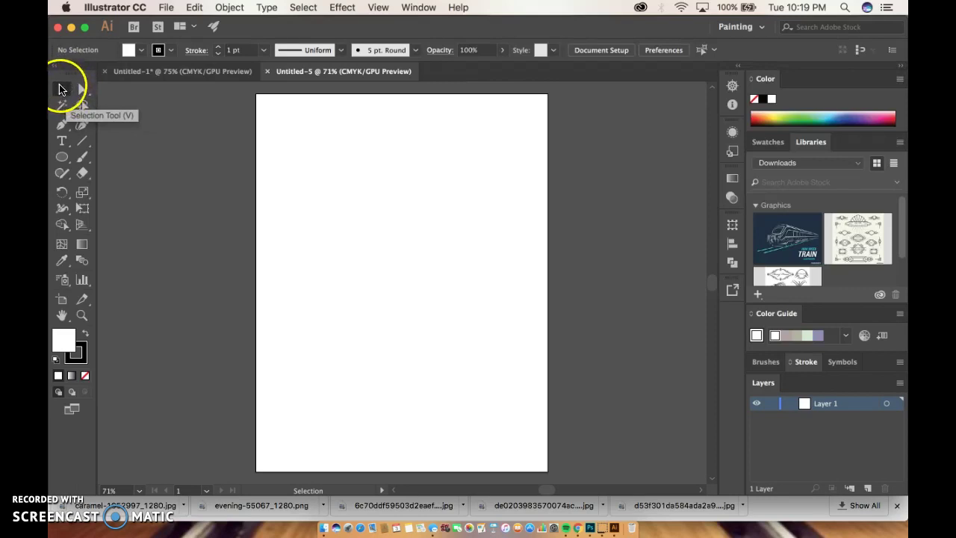
pyautogui.click(62, 89)
pyautogui.click(63, 122)
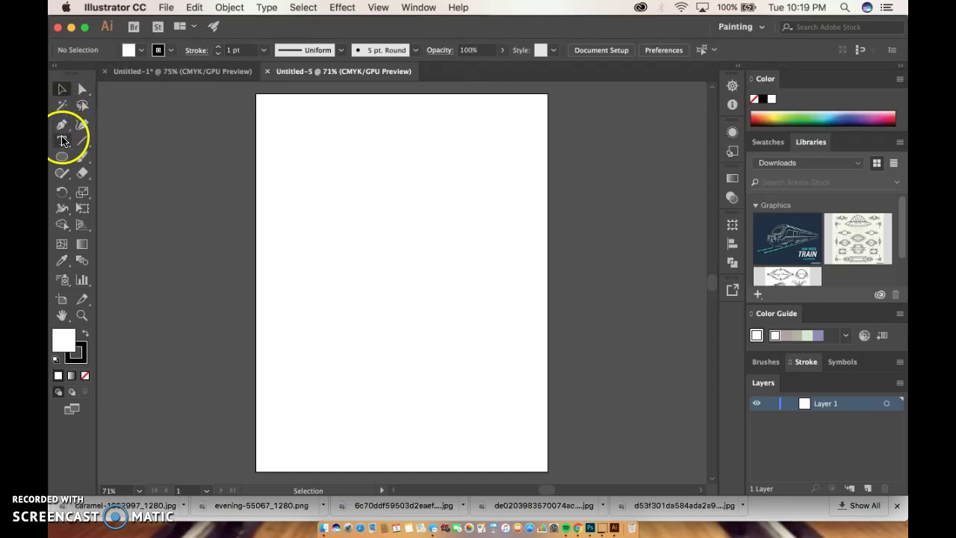
pyautogui.click(62, 158)
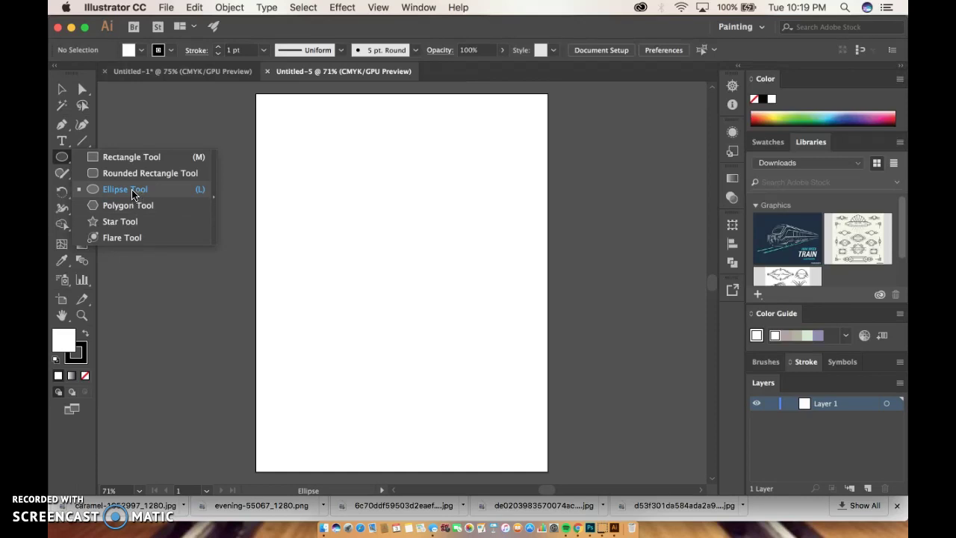
# Step: Choose the Ellipse Tool and set the fill to None, keeping the black stroke
pyautogui.click(133, 192)
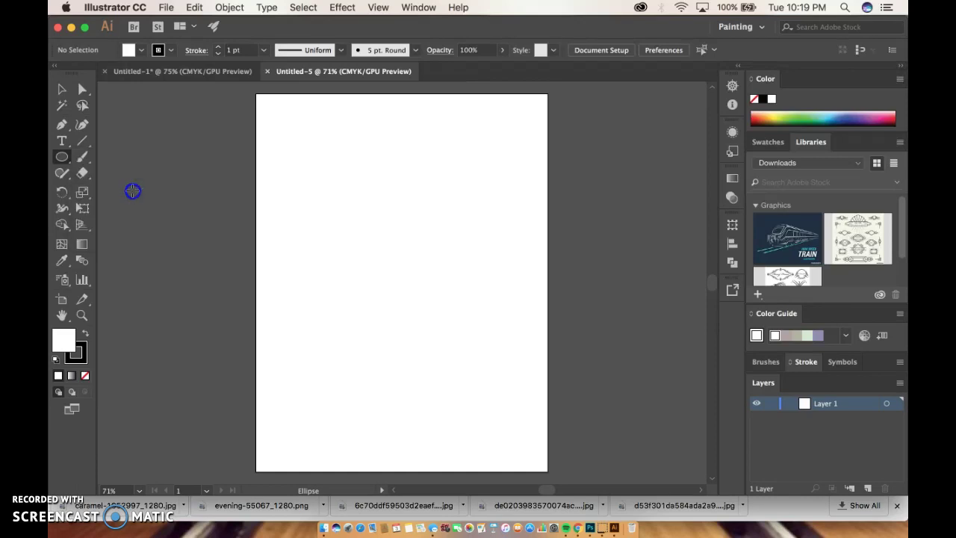
pyautogui.click(84, 374)
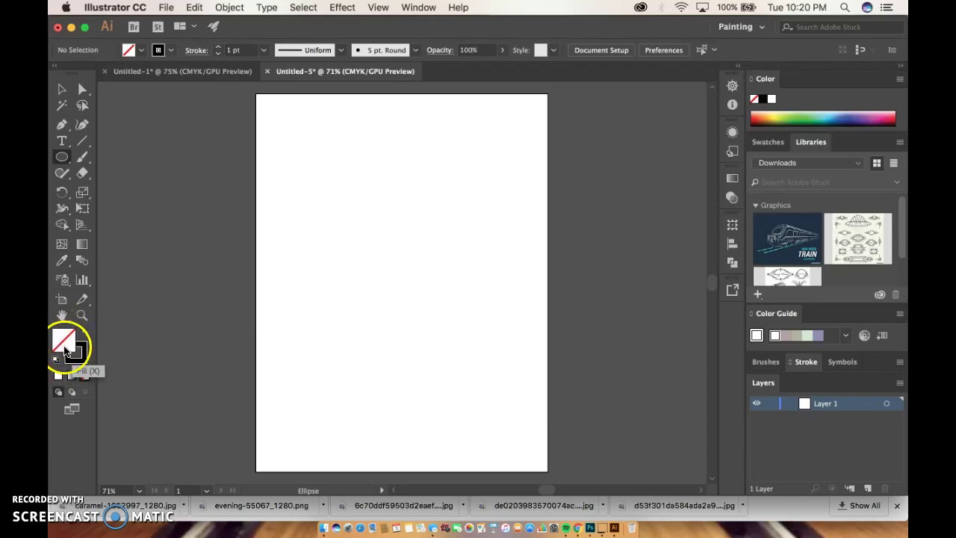
pyautogui.click(69, 357)
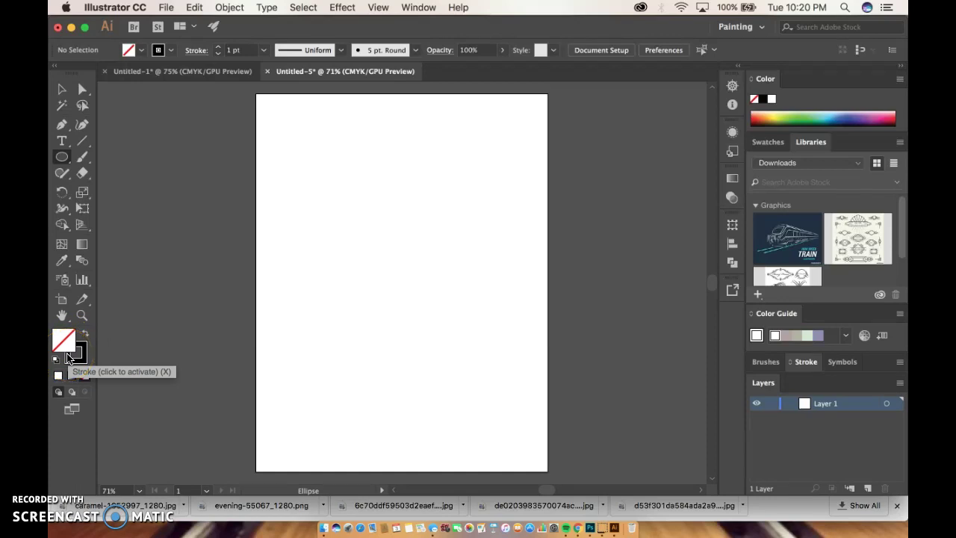
pyautogui.click(67, 358)
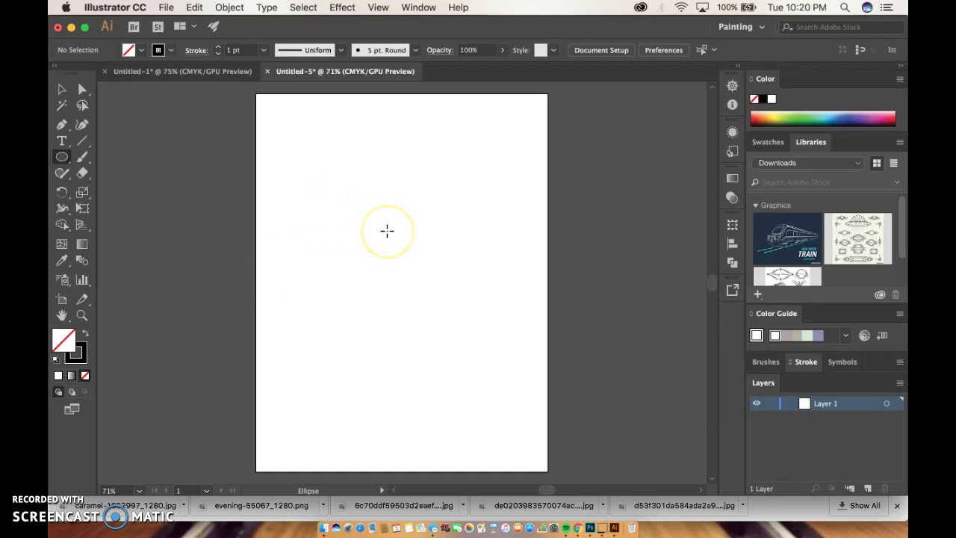
# Step: Create a 500 × 500 pt circle through the Ellipse dialog
pyautogui.click(387, 230)
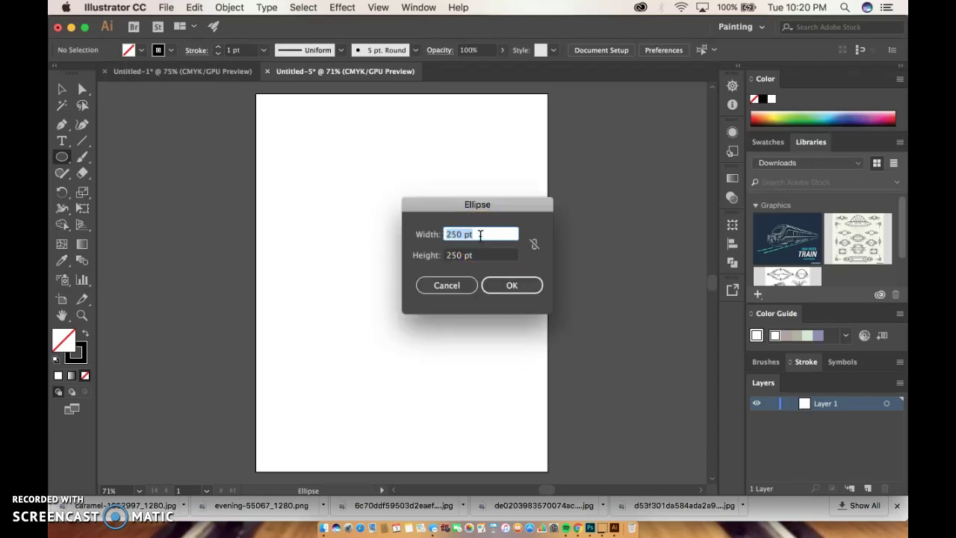
pyautogui.press('BackSpace')
pyautogui.press('Tab')
pyautogui.write('500')
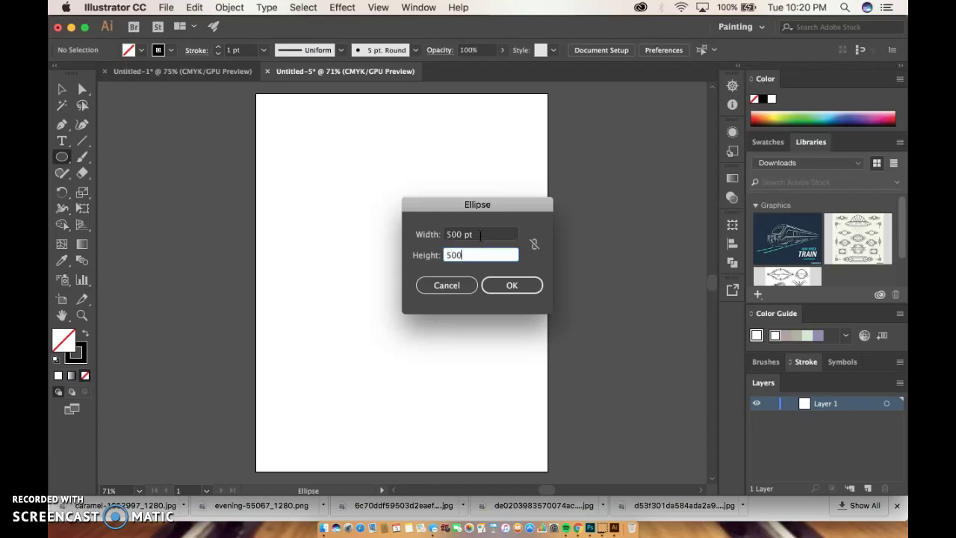
pyautogui.press('Return')
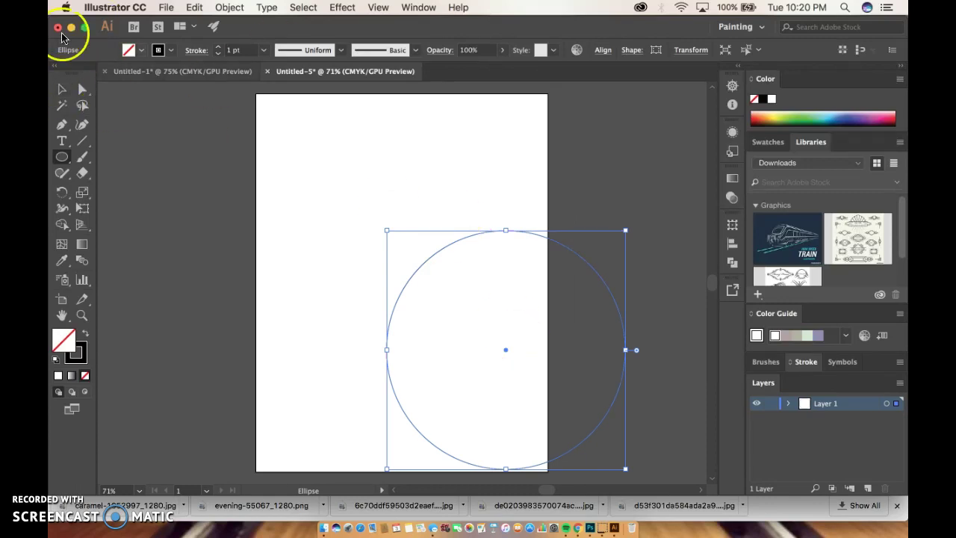
# Step: Drag the large circle to the centre of the artboard
pyautogui.click(61, 90)
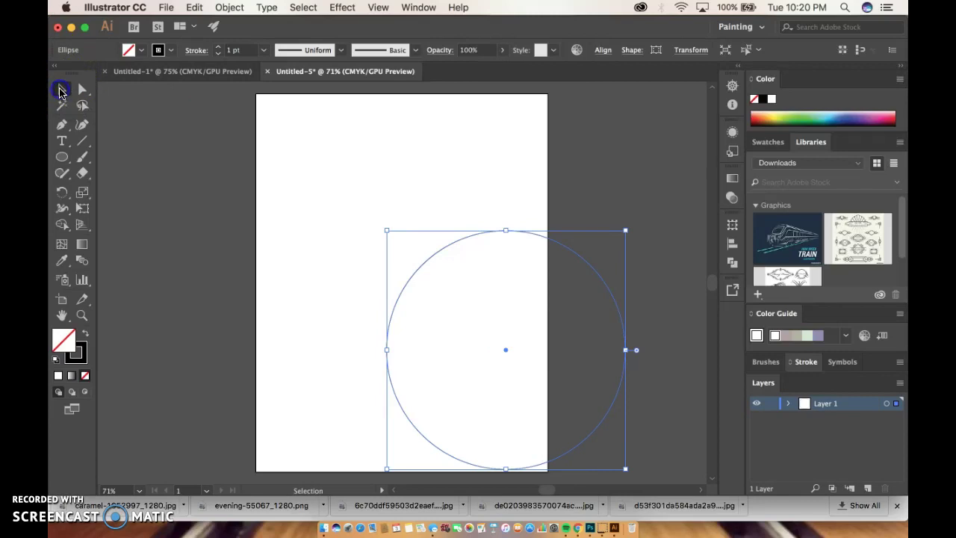
pyautogui.click(504, 352)
pyautogui.moveTo(504, 352); pyautogui.dragTo(404, 277)
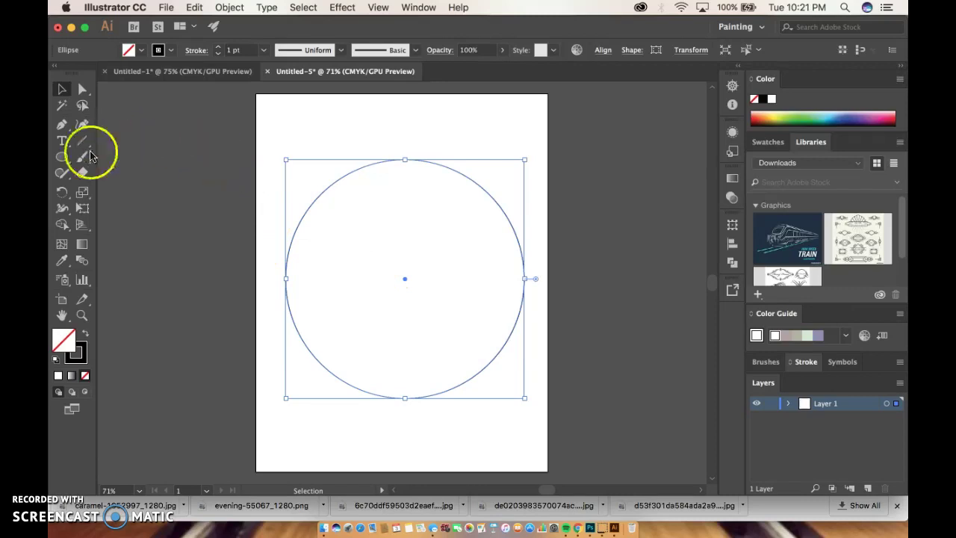
# Step: Create a second circle 250 pt wide with the Ellipse dialog
pyautogui.click(62, 157)
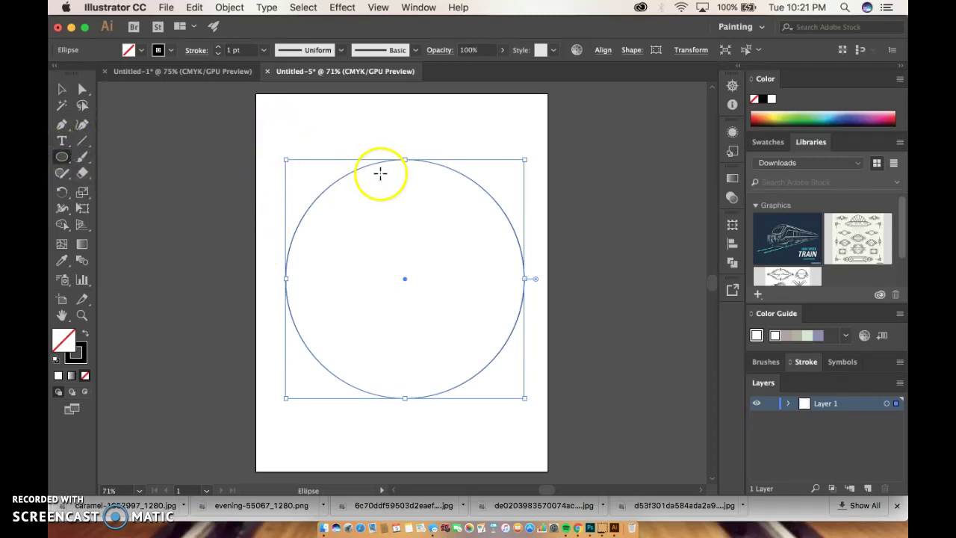
pyautogui.click(400, 137)
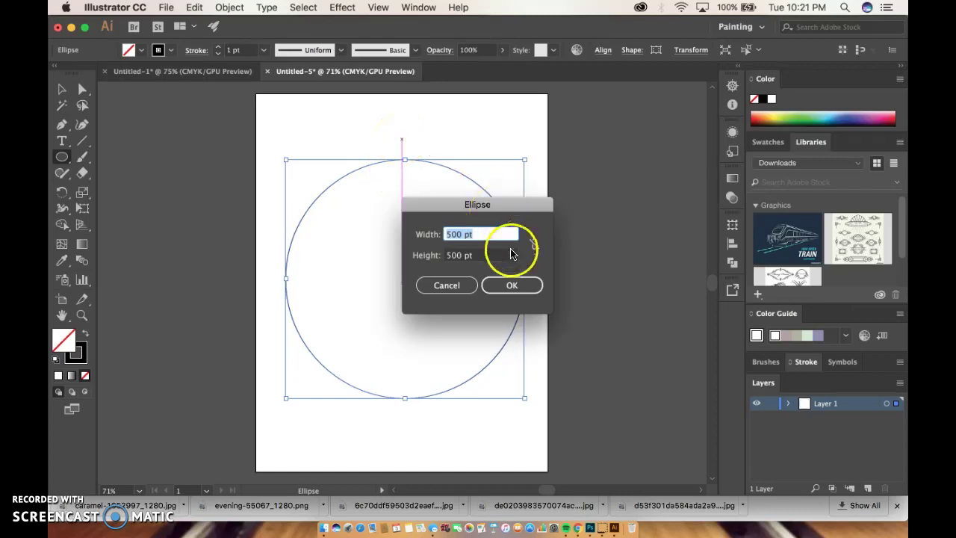
pyautogui.press('BackSpace')
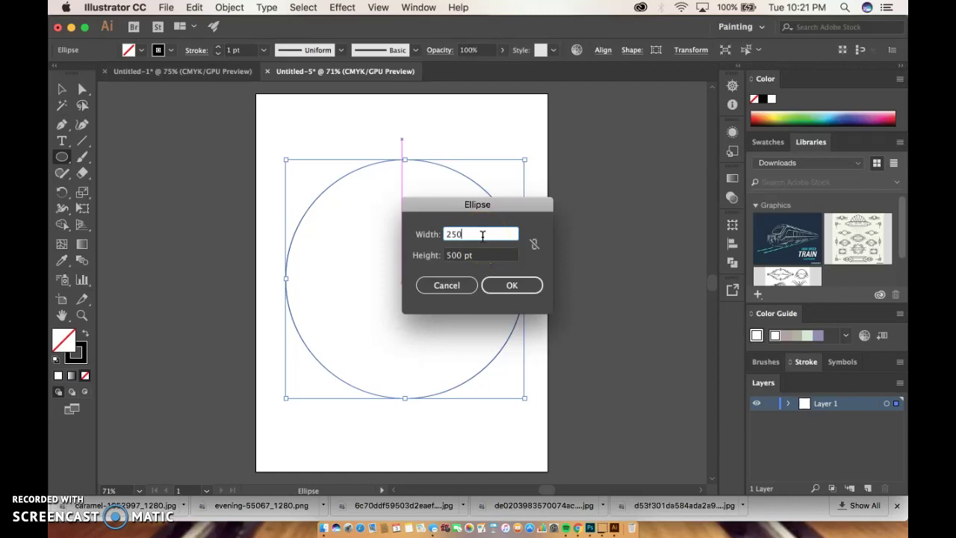
pyautogui.write('250')
pyautogui.press('Tab')
pyautogui.write('2')
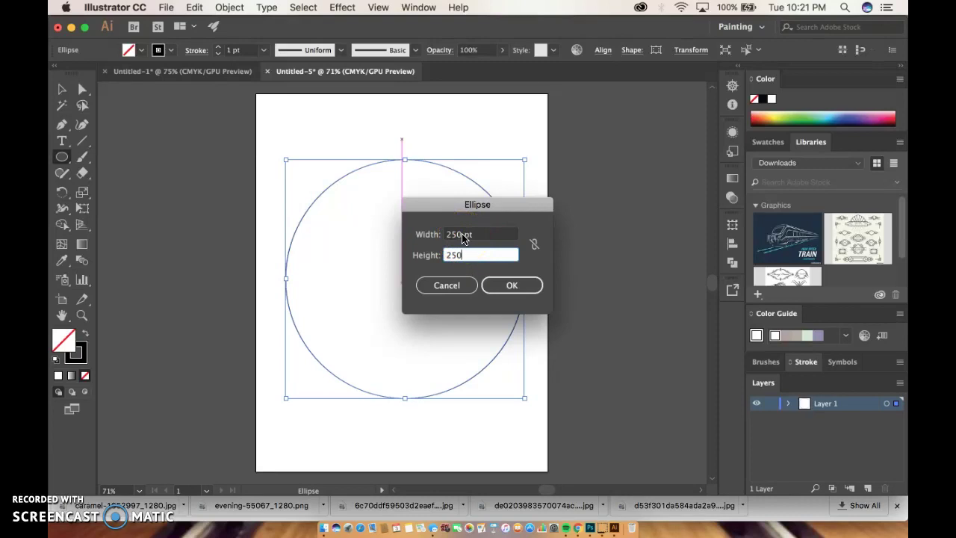
pyautogui.click(511, 286)
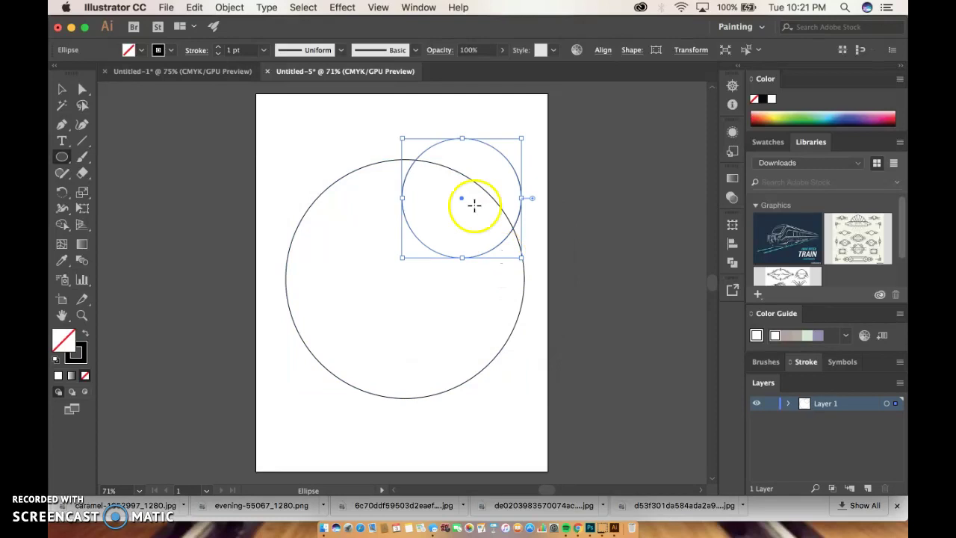
# Step: Move the 250 pt circle left and down toward the large circle's top centre
pyautogui.click(62, 90)
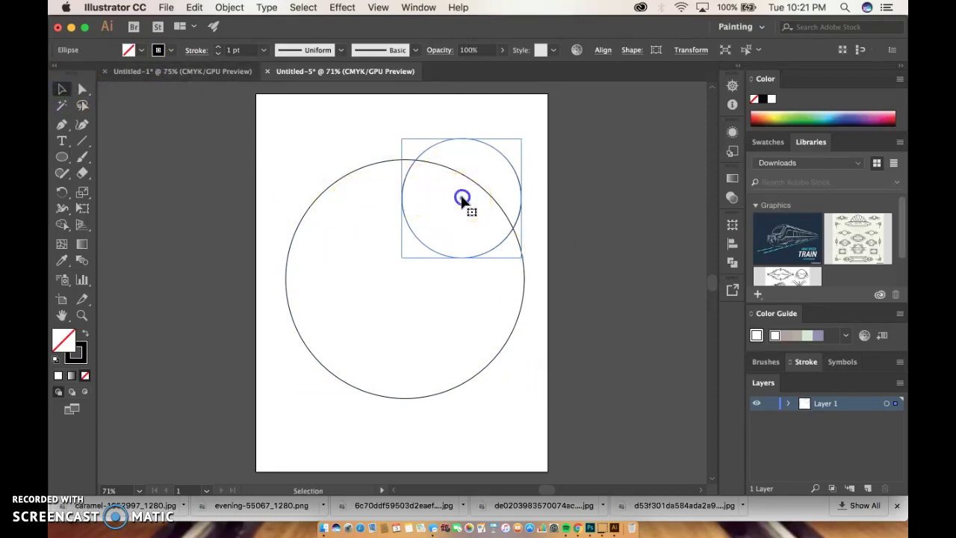
pyautogui.moveTo(461, 199); pyautogui.dragTo(439, 196)
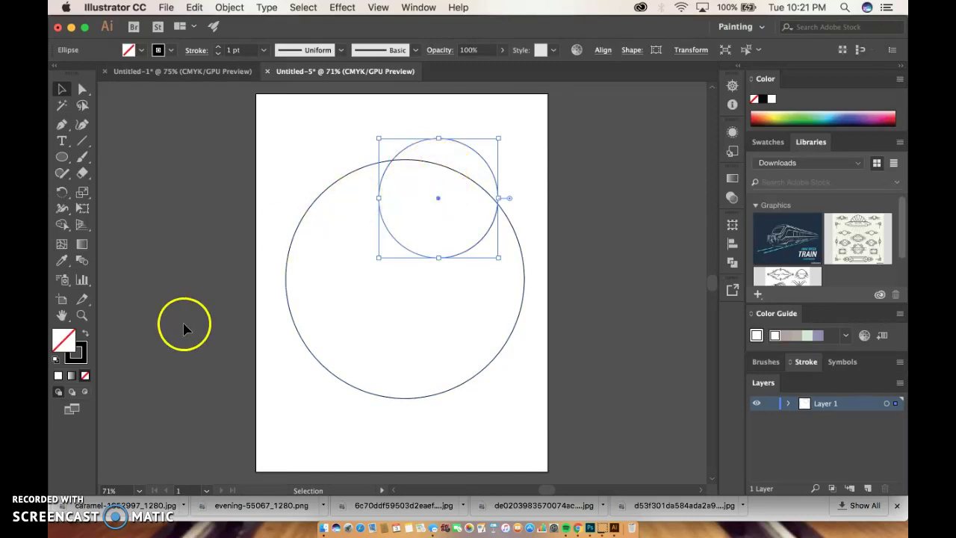
pyautogui.click(77, 354)
pyautogui.click(64, 340)
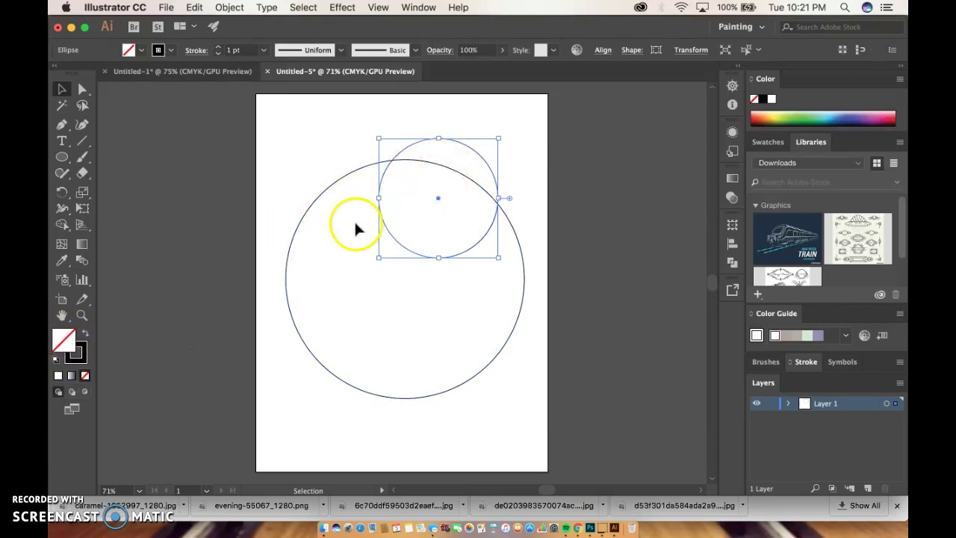
pyautogui.moveTo(439, 200)
pyautogui.mouseDown()
pyautogui.moveTo(415, 207)
pyautogui.moveTo(423, 199)
pyautogui.mouseUp()
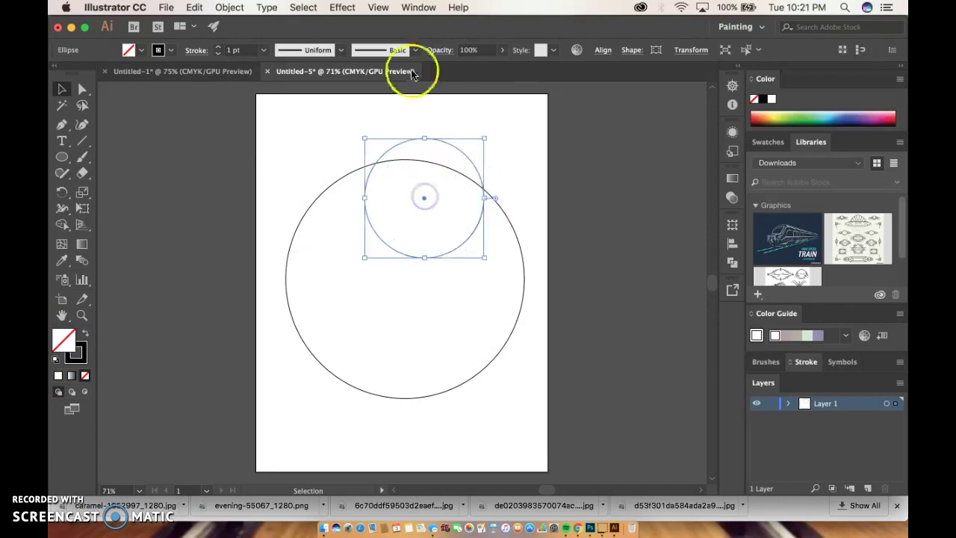
# Step: Confirm Smart Guides are on and snap the small circle to the large circle's top
pyautogui.click(378, 7)
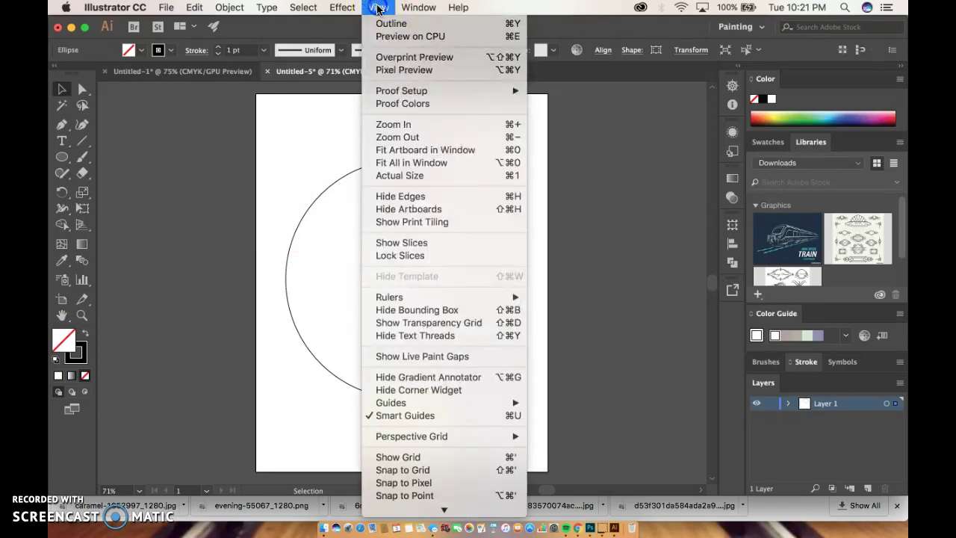
pyautogui.click(549, 415)
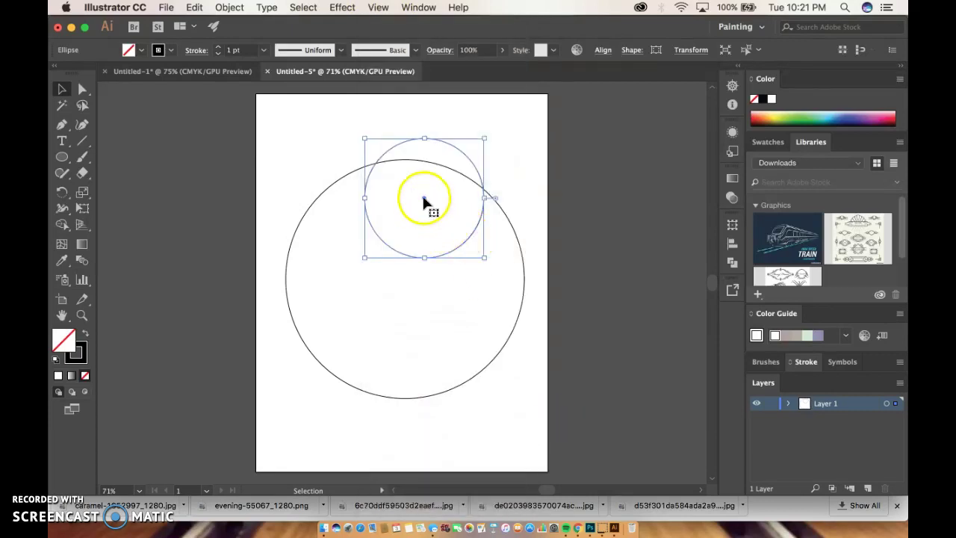
pyautogui.moveTo(423, 199); pyautogui.dragTo(401, 221)
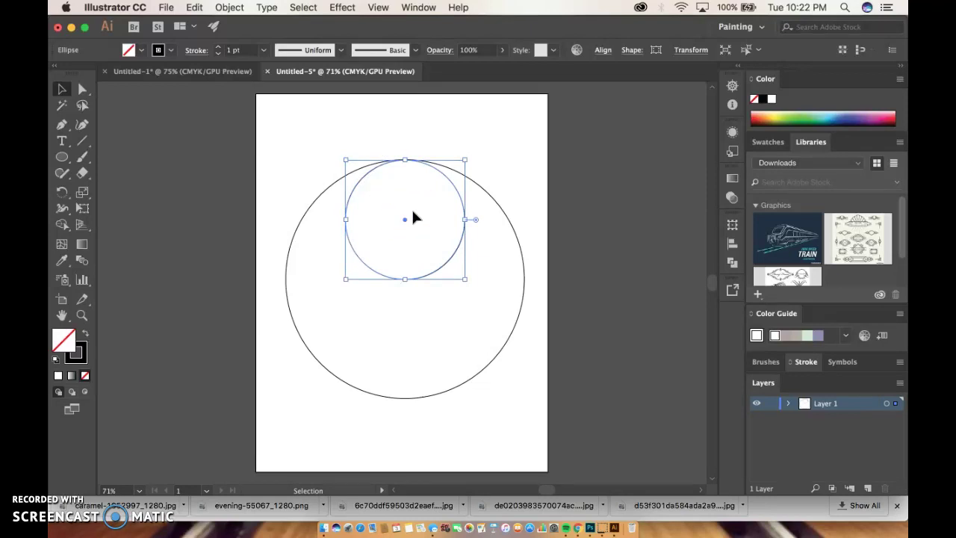
pyautogui.click(401, 154)
pyautogui.click(408, 209)
# Step: Option-drag copies of the small circle to bottom, right, centre and left, then deselect
pyautogui.moveTo(405, 219); pyautogui.dragTo(407, 341)
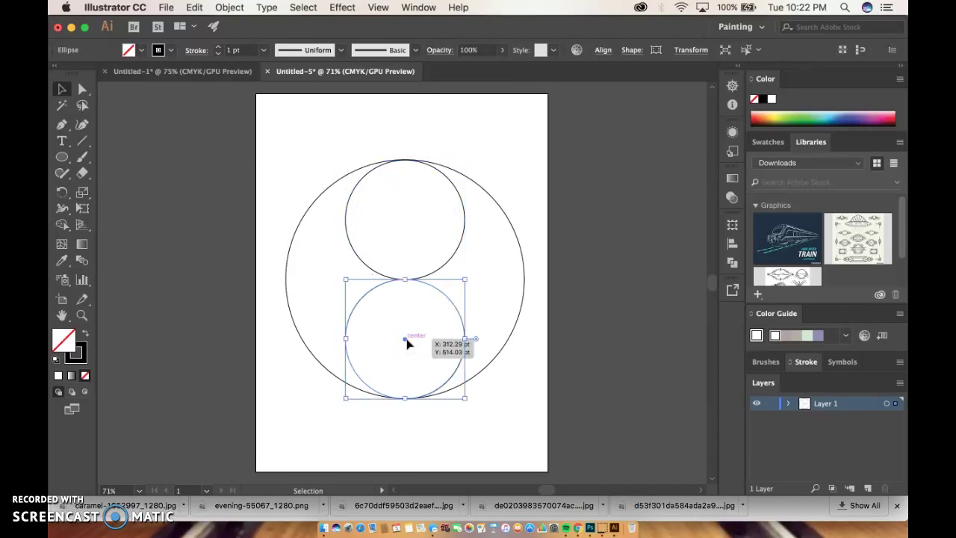
pyautogui.moveTo(407, 342); pyautogui.dragTo(415, 275)
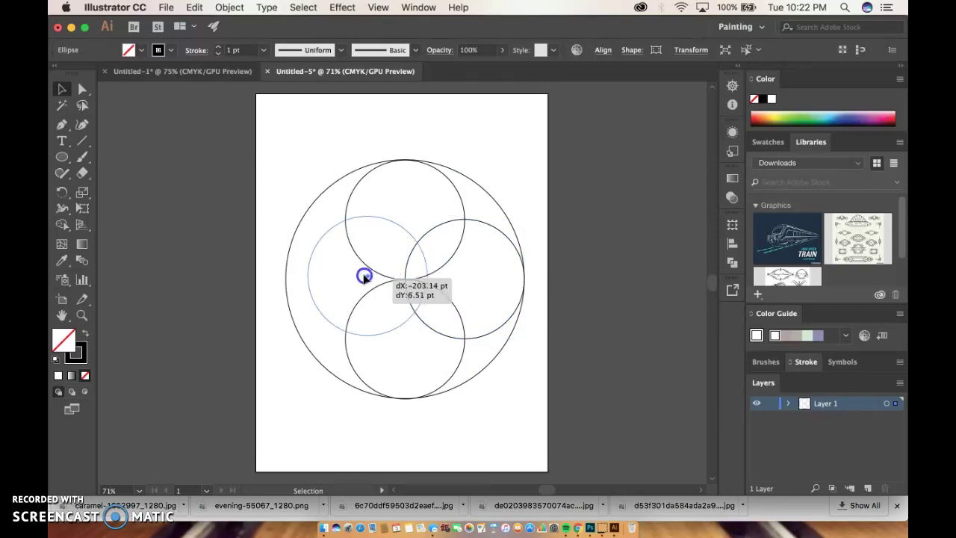
pyautogui.moveTo(364, 277); pyautogui.dragTo(407, 280)
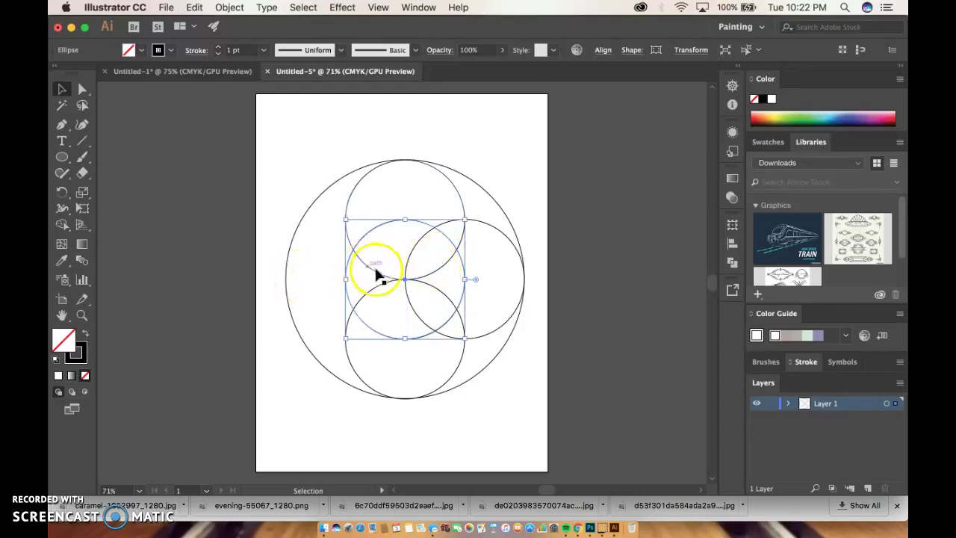
pyautogui.moveTo(389, 282); pyautogui.dragTo(343, 279)
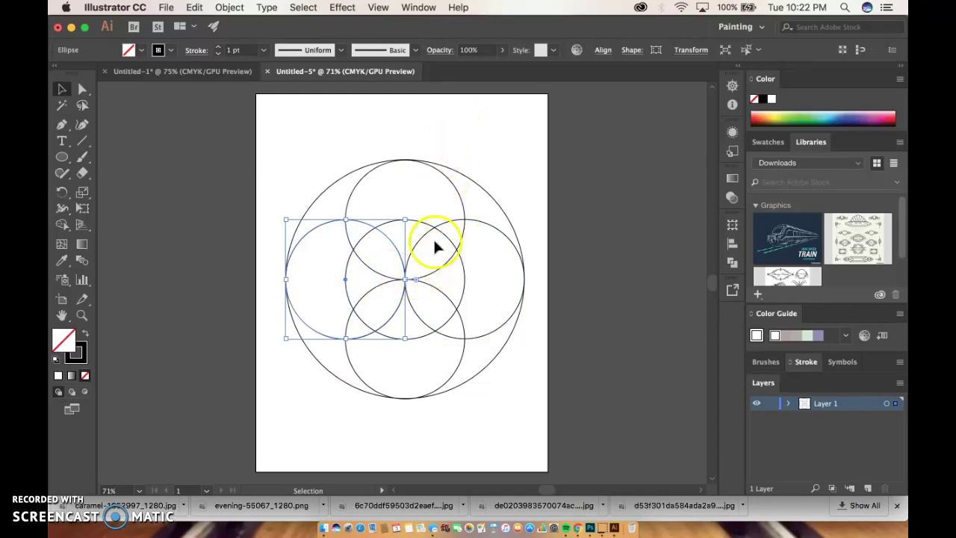
pyautogui.click(502, 145)
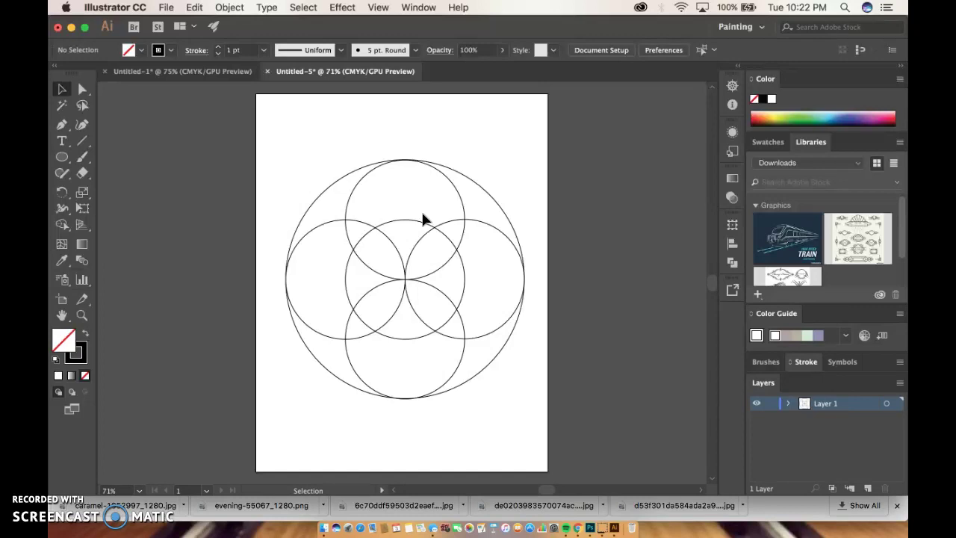
# Step: Draw a 3-sided triangle polygon with a 250 pt radius using the Polygon Tool
pyautogui.click(62, 159)
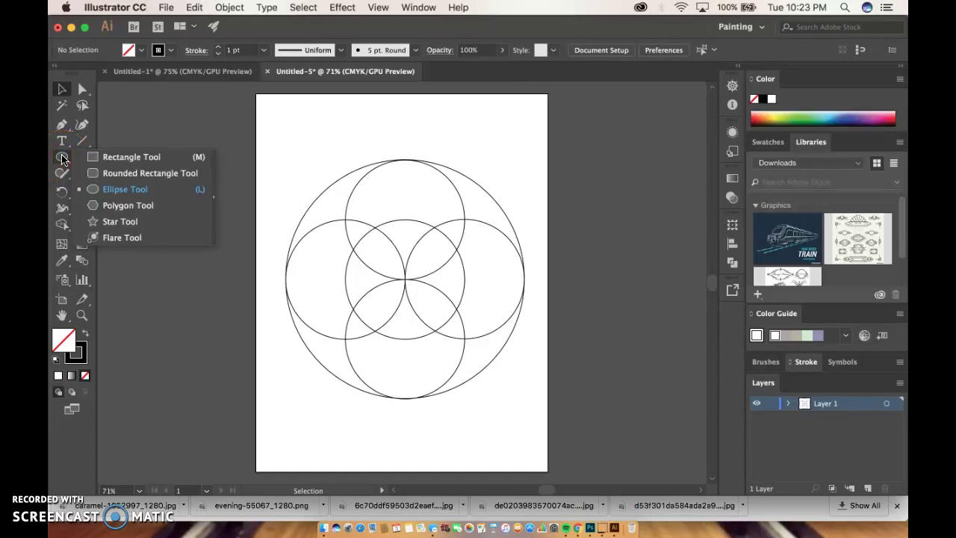
pyautogui.moveTo(62, 158); pyautogui.dragTo(128, 206)
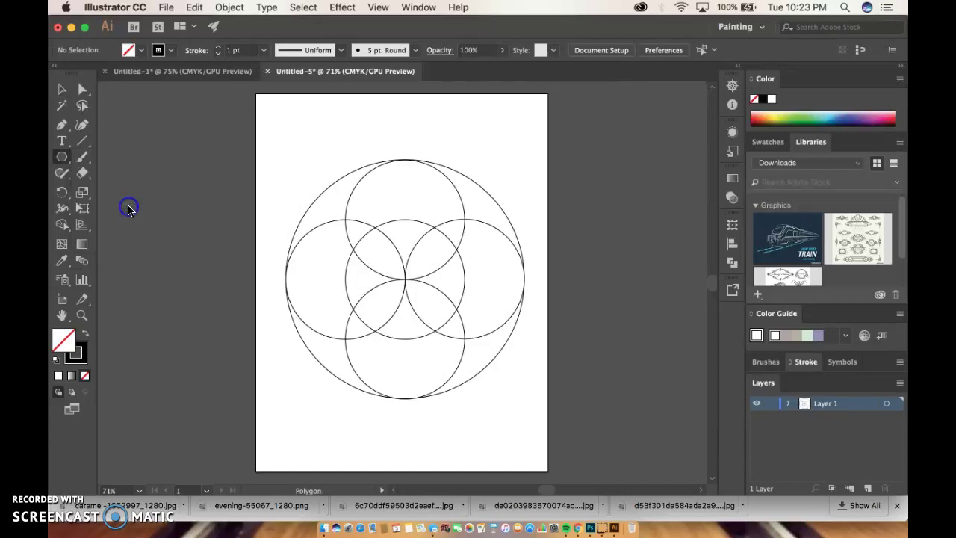
pyautogui.click(390, 138)
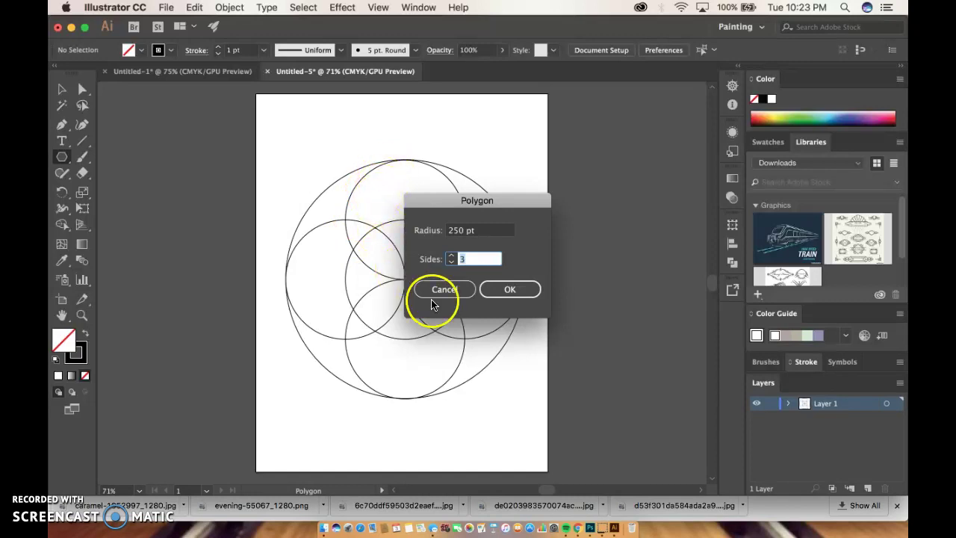
pyautogui.doubleClick(466, 258)
pyautogui.write('6')
pyautogui.click(505, 289)
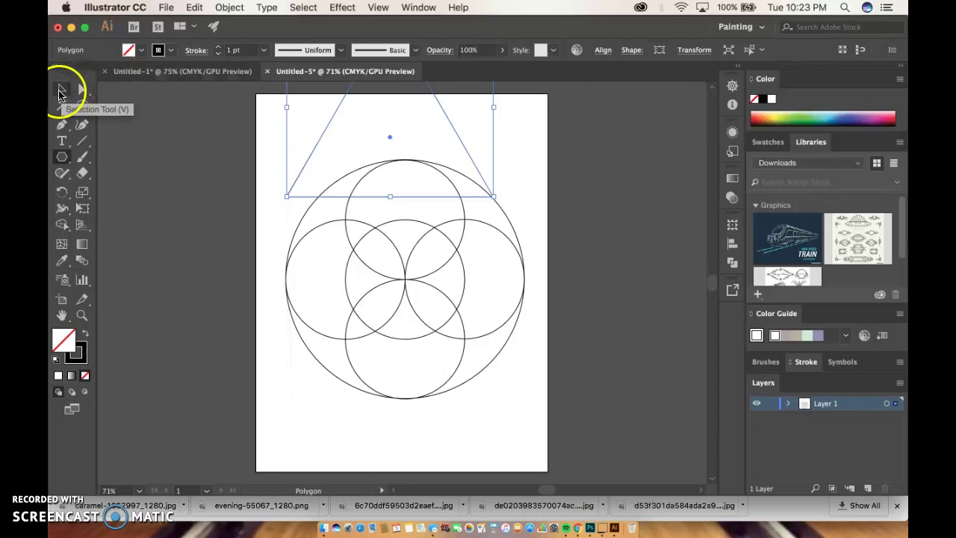
# Step: Move the triangle into the large circle with its apex at the circle's top
pyautogui.click(62, 90)
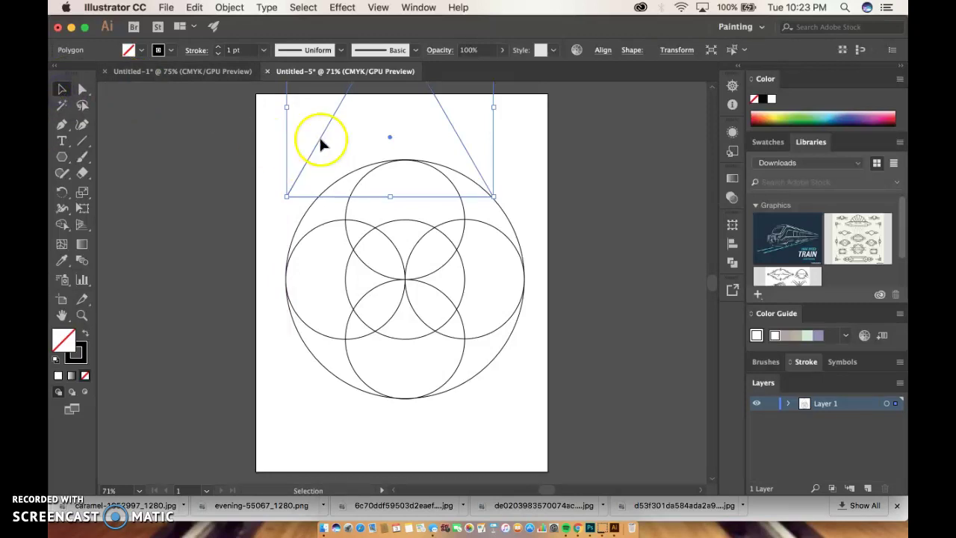
pyautogui.click(389, 139)
pyautogui.moveTo(389, 139); pyautogui.dragTo(407, 280)
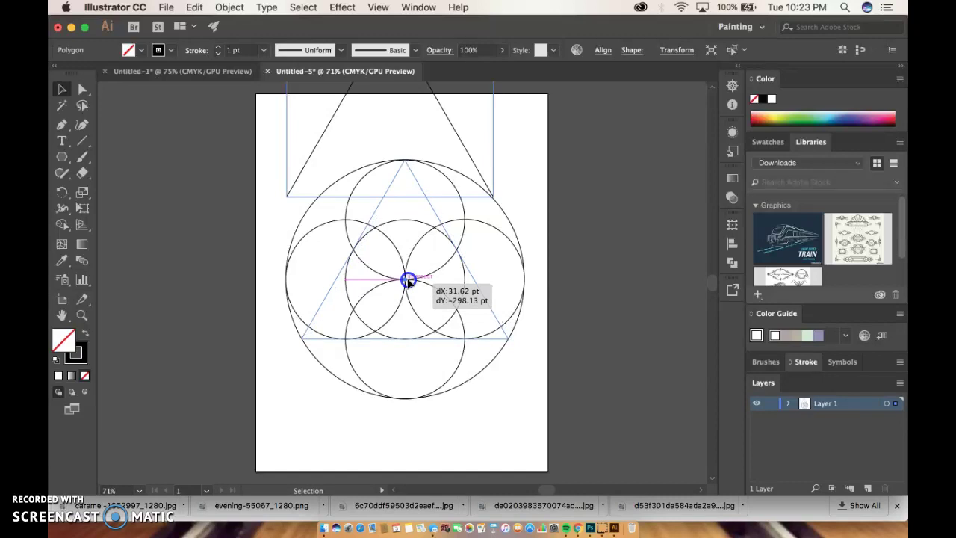
pyautogui.moveTo(407, 280); pyautogui.dragTo(407, 280)
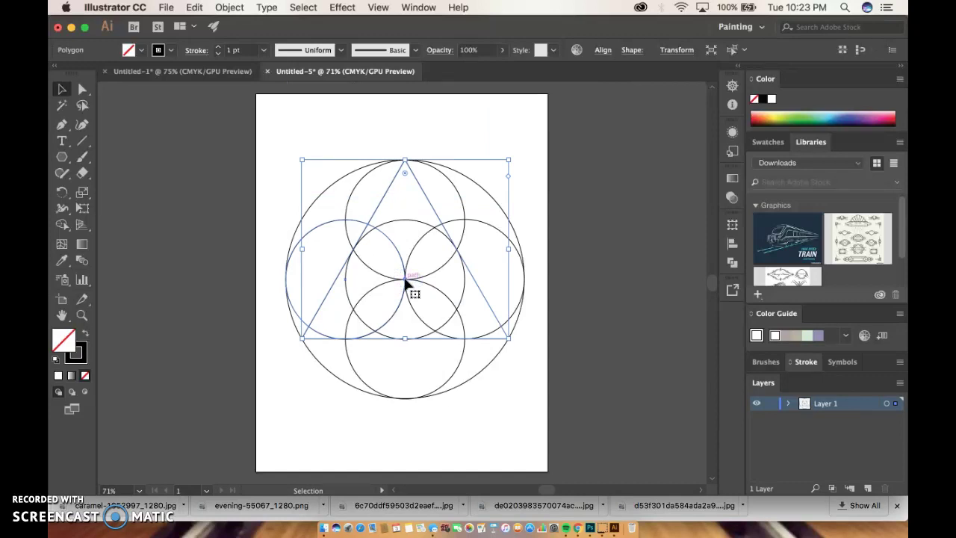
pyautogui.moveTo(405, 278); pyautogui.dragTo(401, 314)
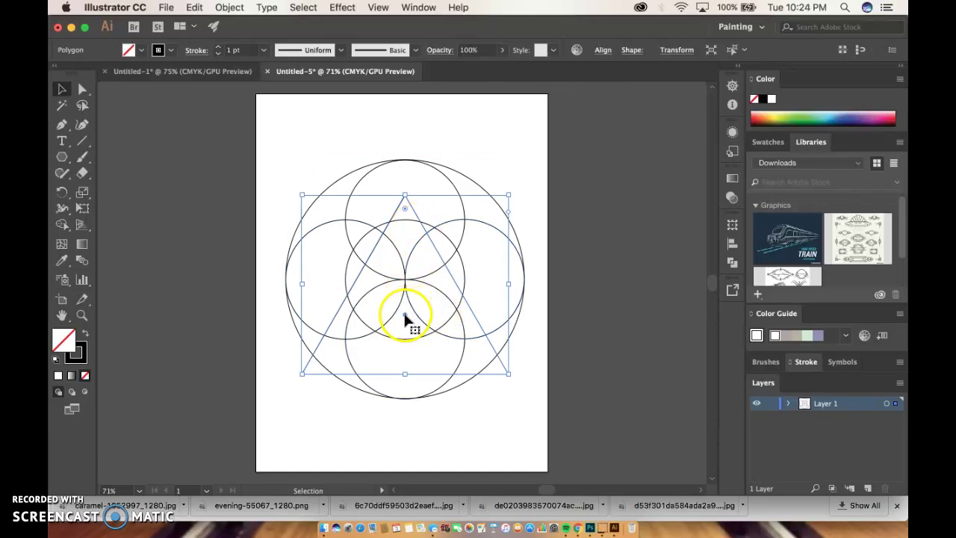
pyautogui.click(405, 314)
pyautogui.moveTo(404, 318); pyautogui.dragTo(406, 275)
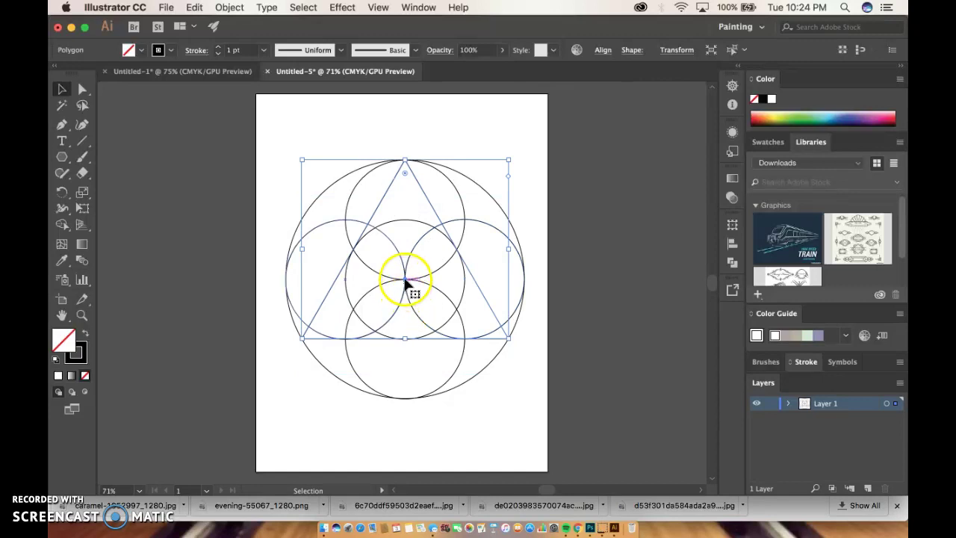
# Step: Copy the triangle, rotate it 180°, move it up into a six-pointed star, and deselect
pyautogui.moveTo(404, 280); pyautogui.dragTo(403, 397)
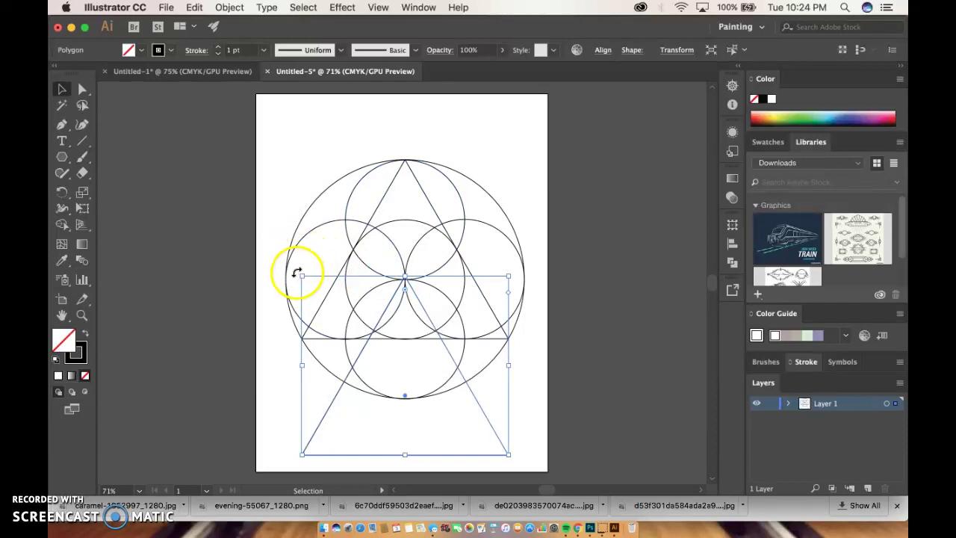
pyautogui.moveTo(296, 273); pyautogui.dragTo(505, 466)
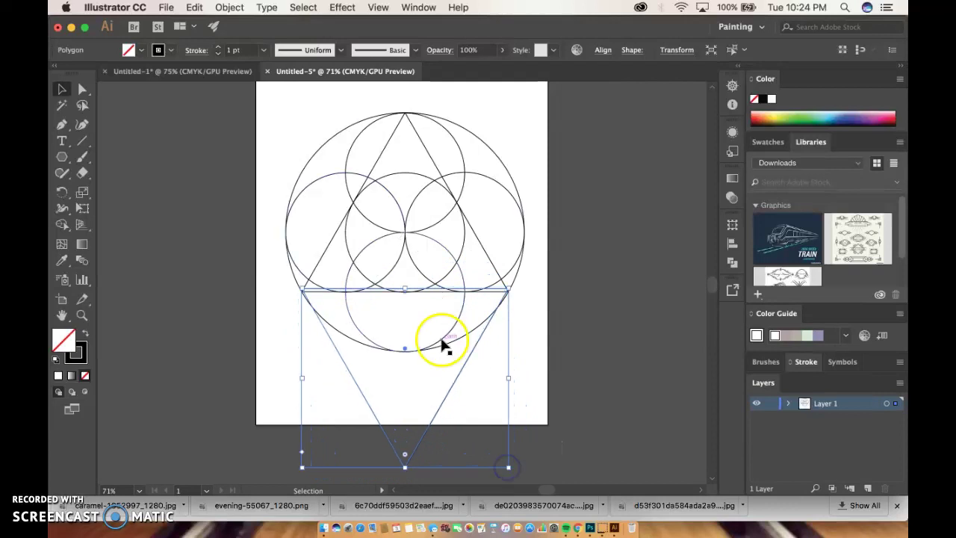
pyautogui.moveTo(405, 350); pyautogui.dragTo(404, 231)
pyautogui.click(477, 109)
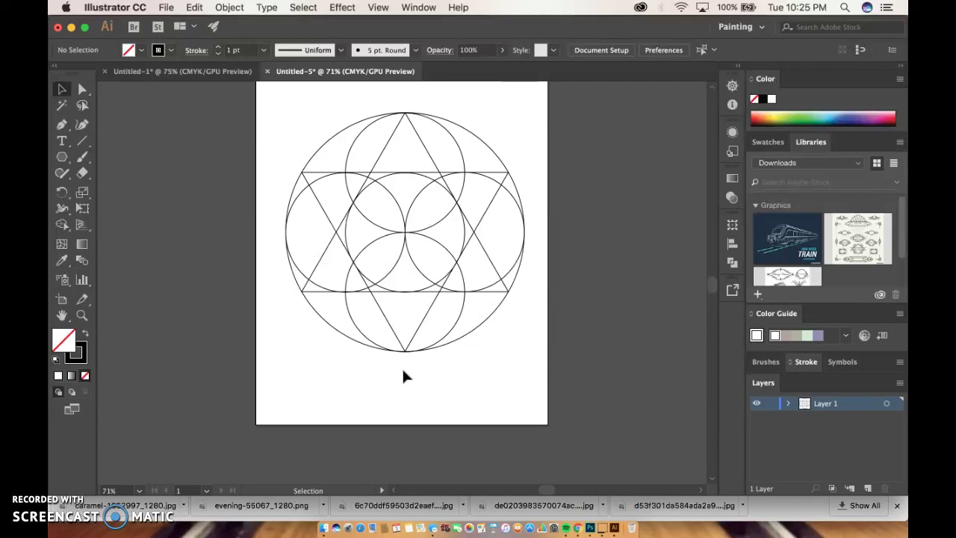
pyautogui.click(395, 370)
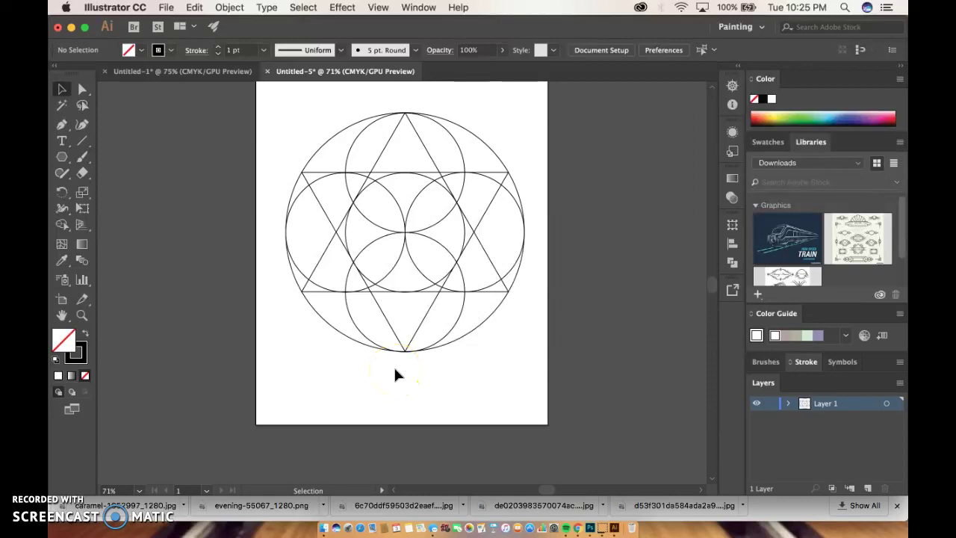